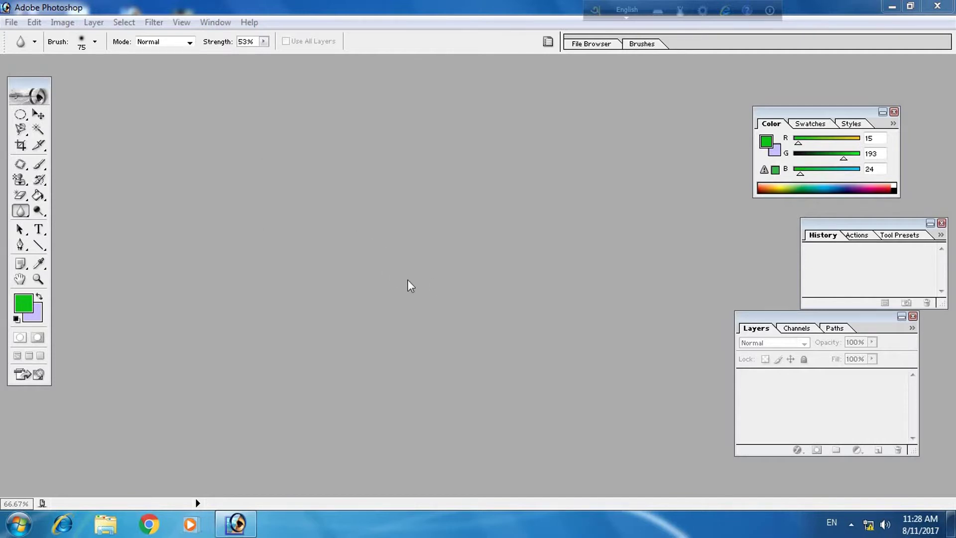
Open the primrose photo IMG0097.JPG from the Desktop.
left_click(11, 23)
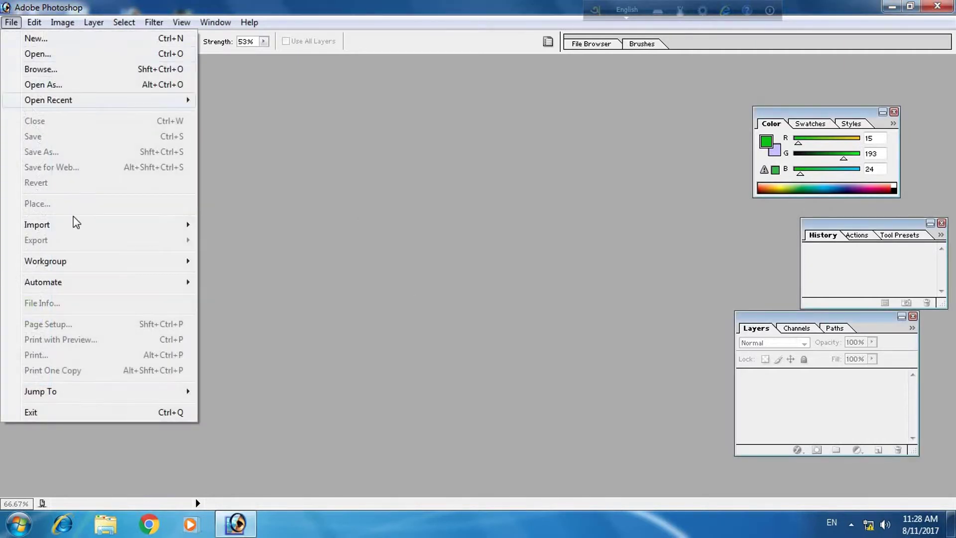
left_click(37, 54)
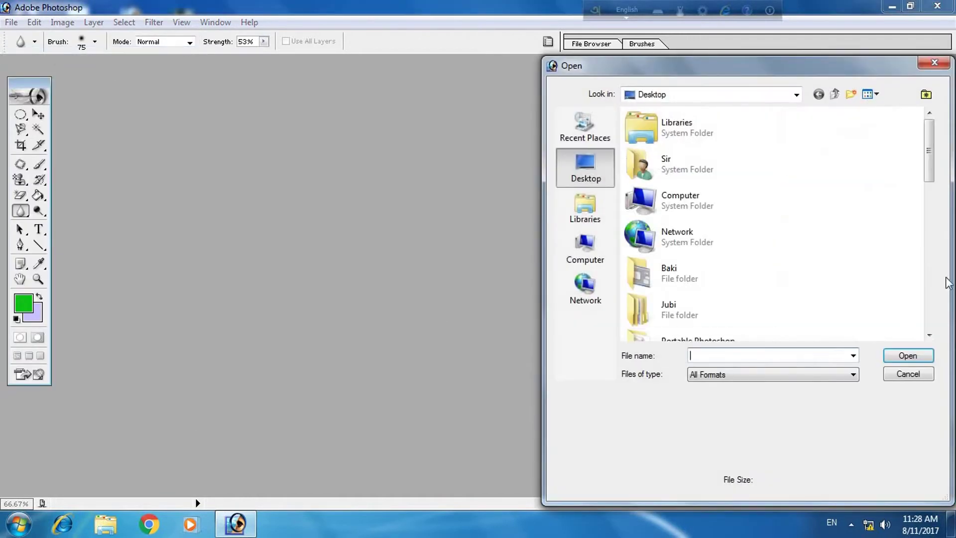
left_click_drag(928, 150, 944, 234)
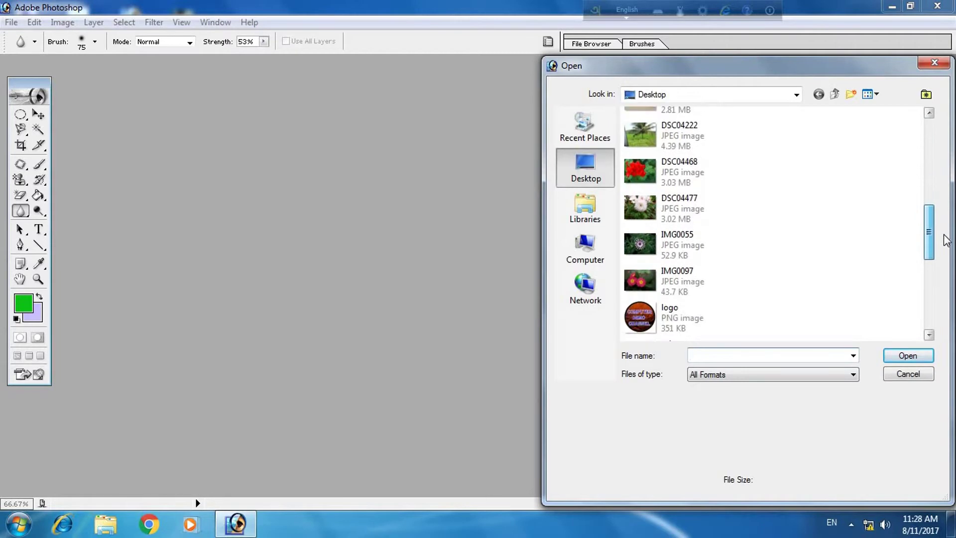
left_click(647, 279)
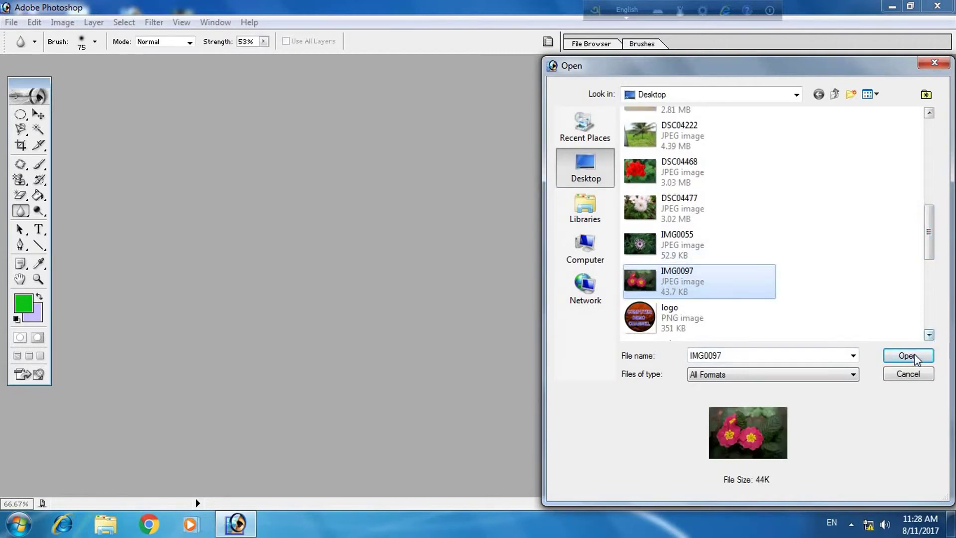
left_click(915, 356)
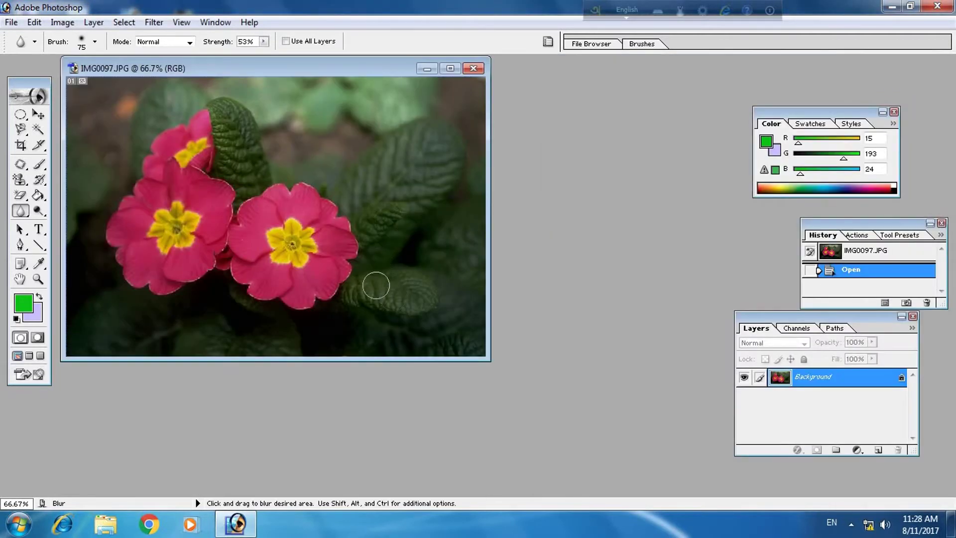
Draw an elliptical marquee over the right primrose's right edge and the leaf beside it.
left_click(20, 116)
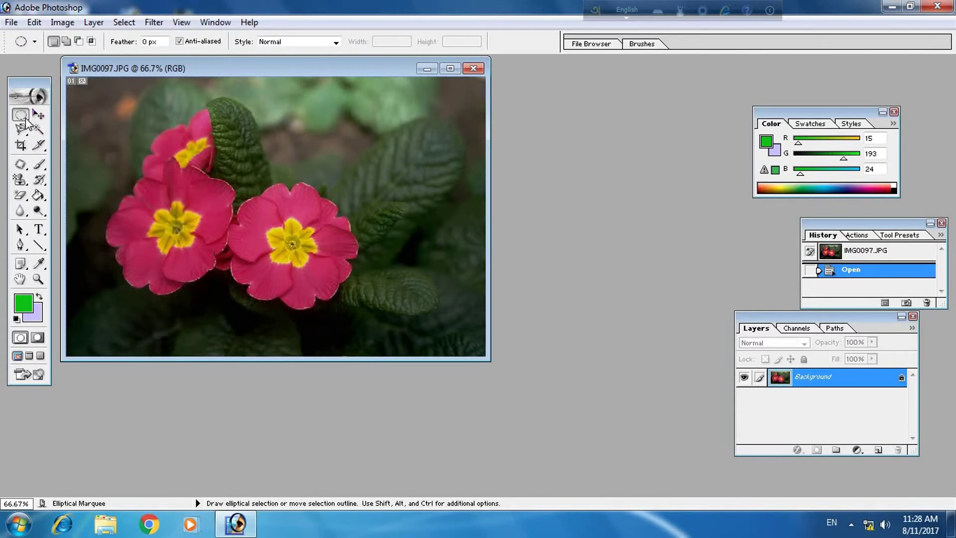
right_click(27, 121)
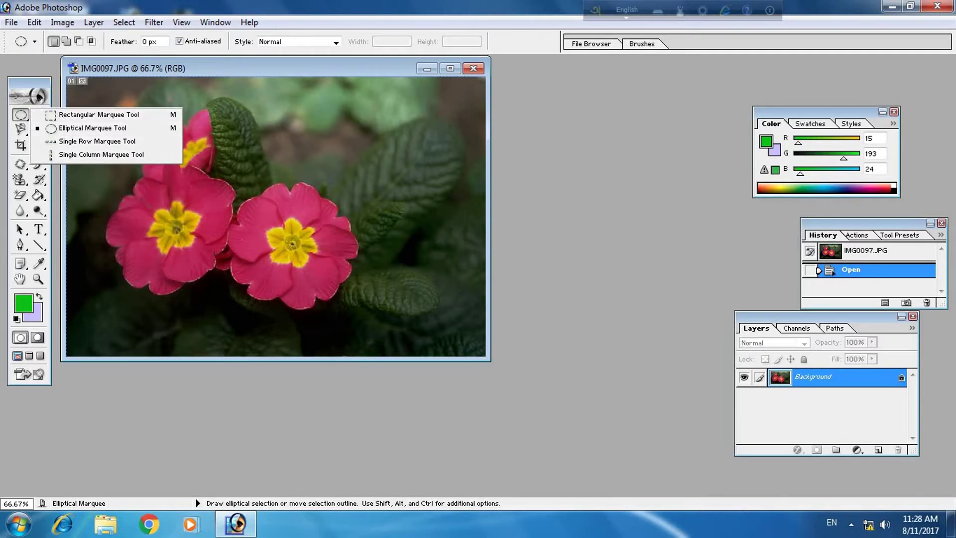
left_click(51, 130)
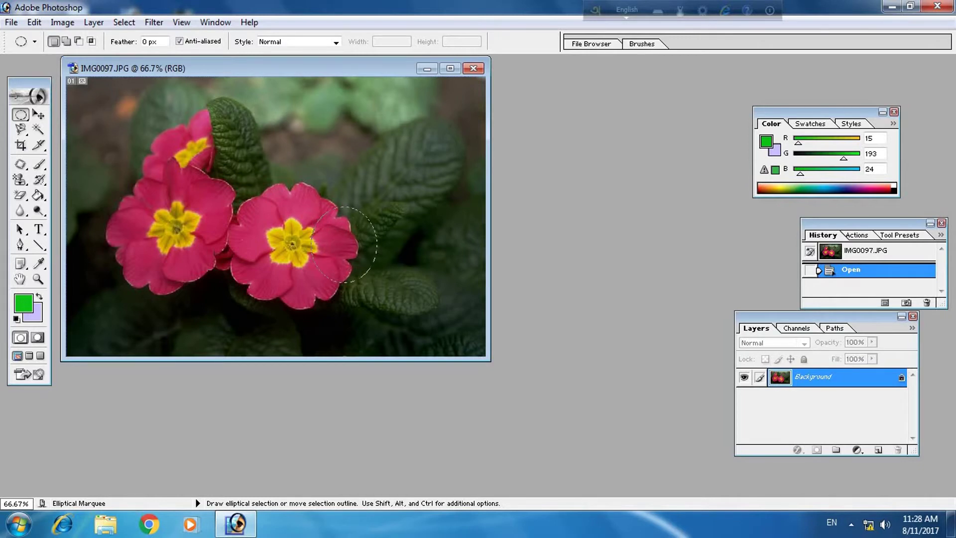
left_click_drag(377, 282, 376, 282)
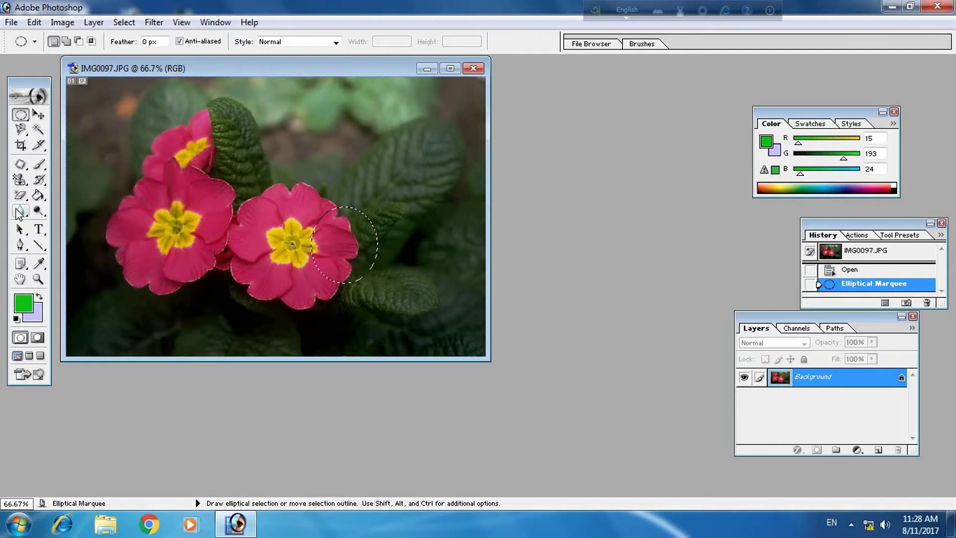
Choose the Blur tool in Normal mode with Strength raised from 53% to 81%.
left_click(20, 212)
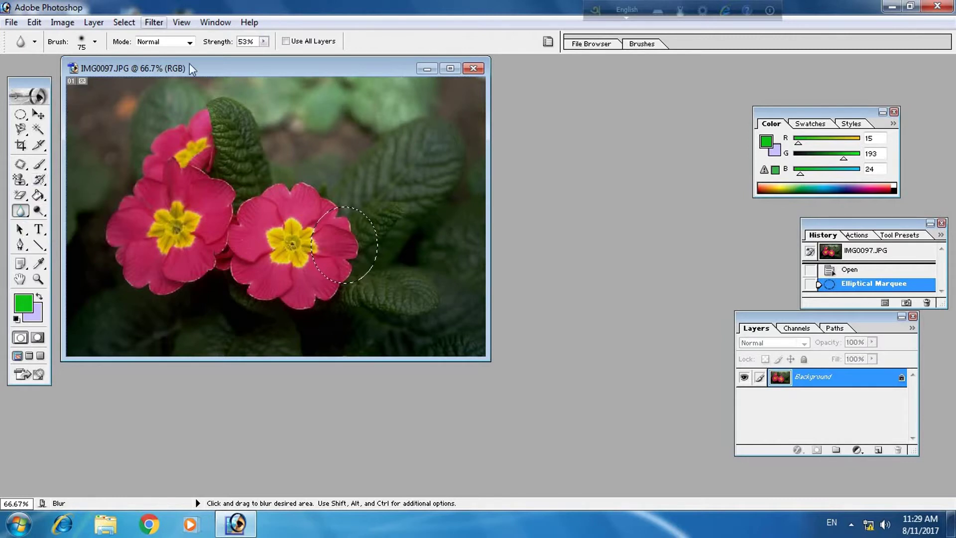
left_click(189, 43)
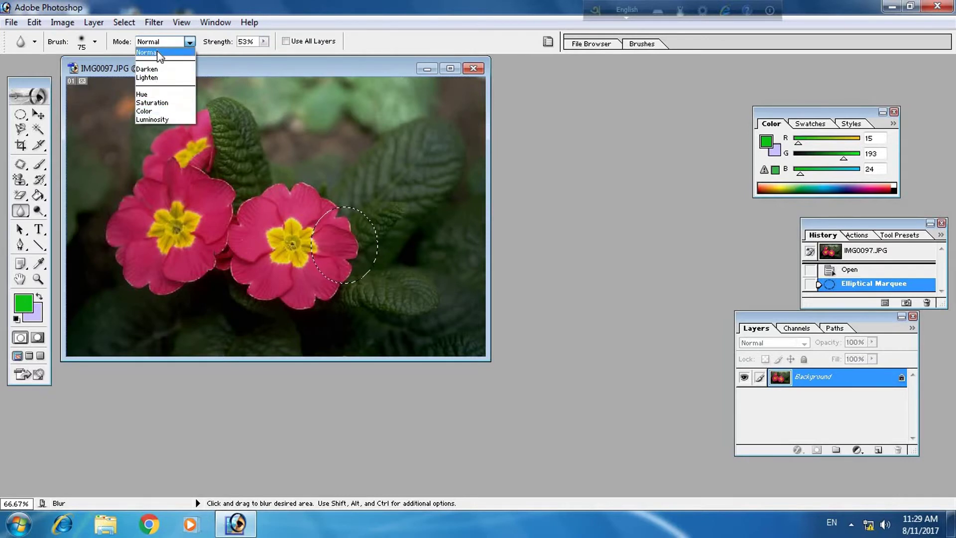
left_click(189, 43)
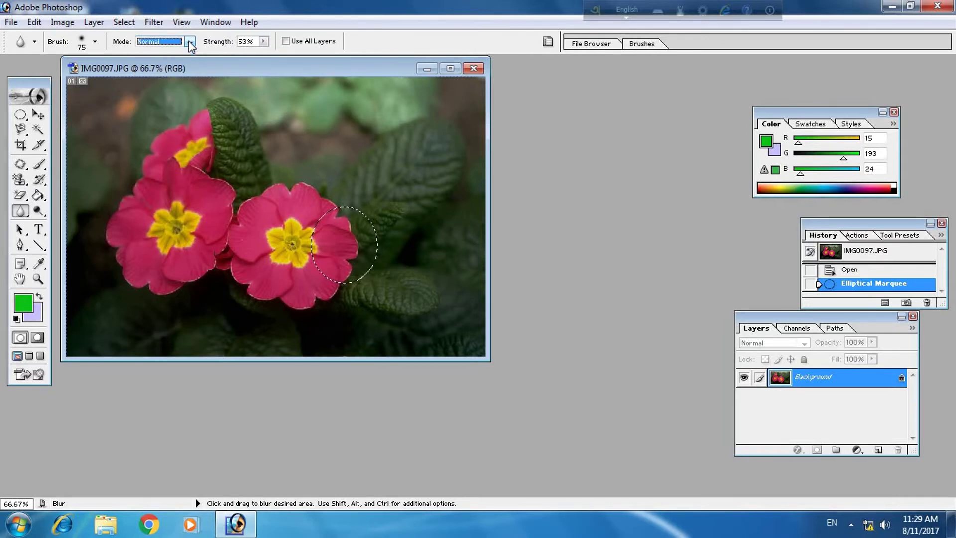
left_click(264, 40)
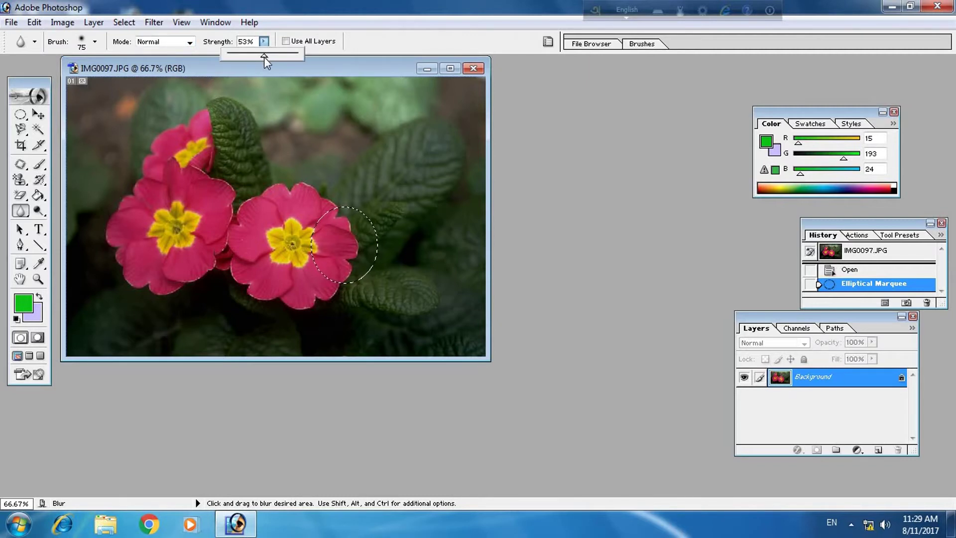
left_click_drag(264, 54, 275, 54)
left_click_drag(280, 53, 284, 53)
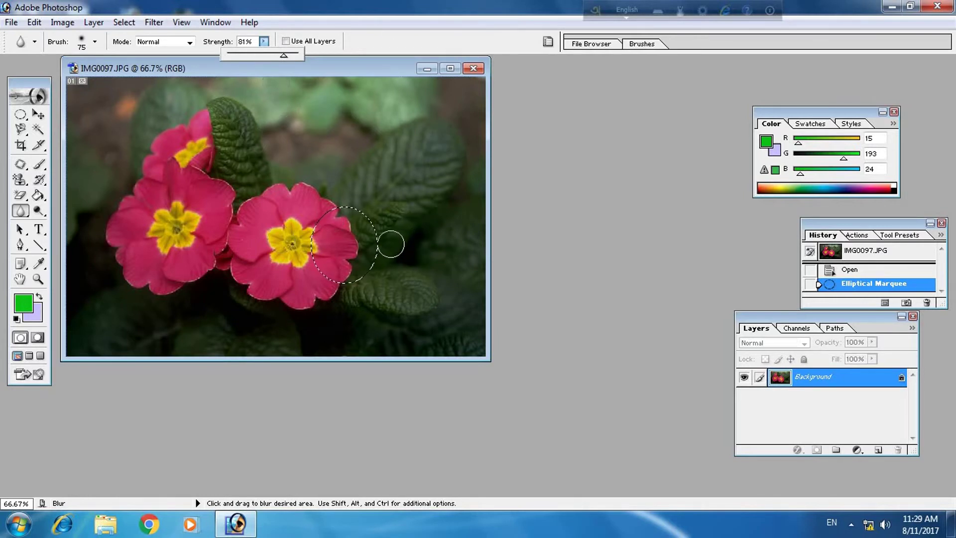
Blur the right primrose's petal edge with four strokes inside the ellipse.
left_click(343, 219)
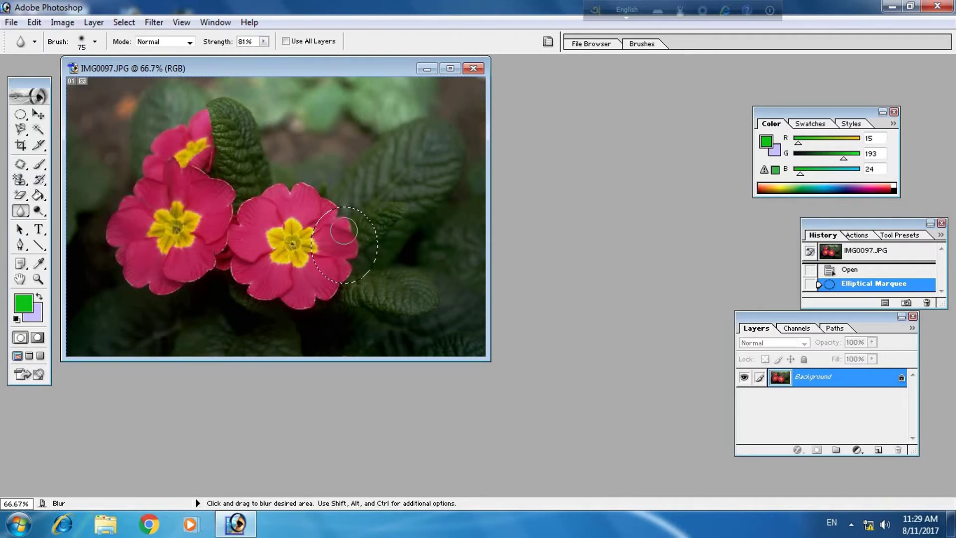
left_click_drag(335, 269, 341, 279)
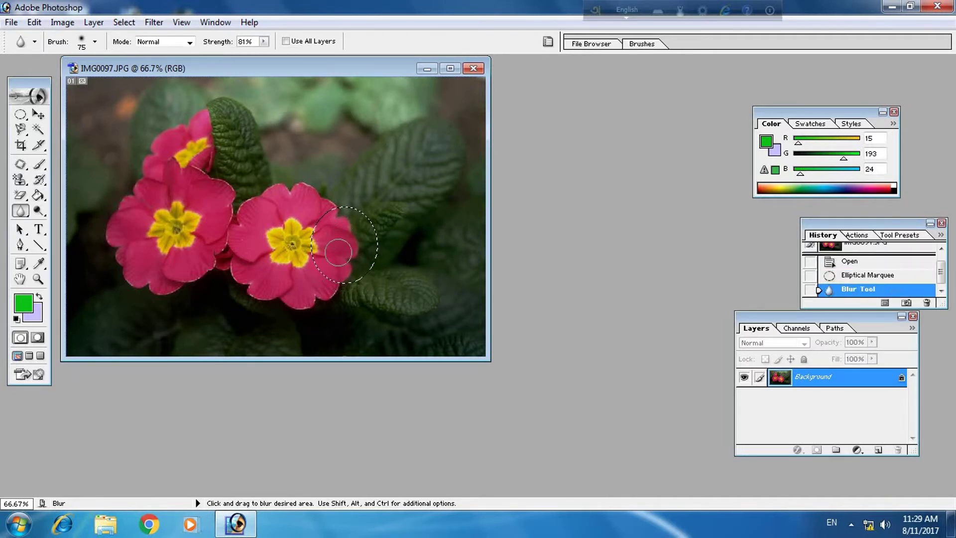
left_click_drag(349, 224, 366, 227)
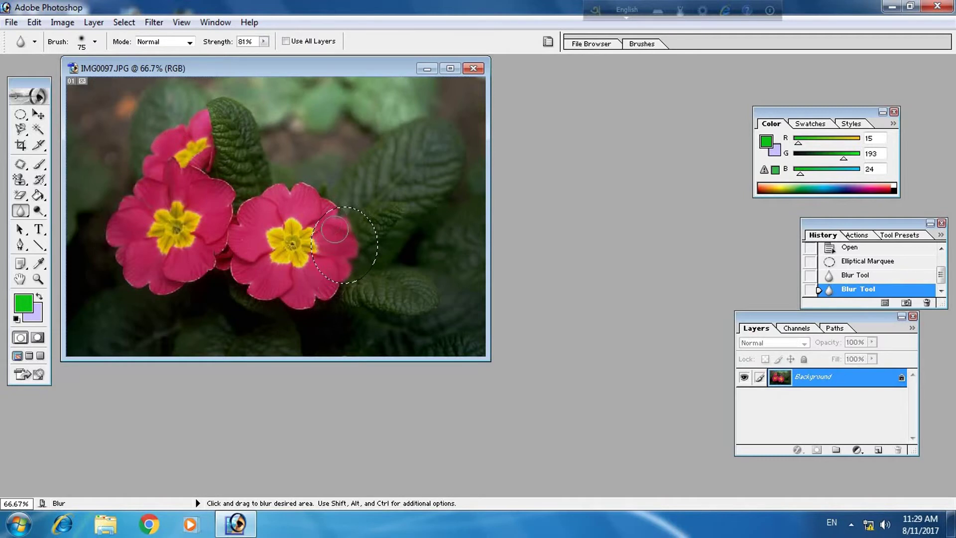
left_click_drag(344, 217, 341, 241)
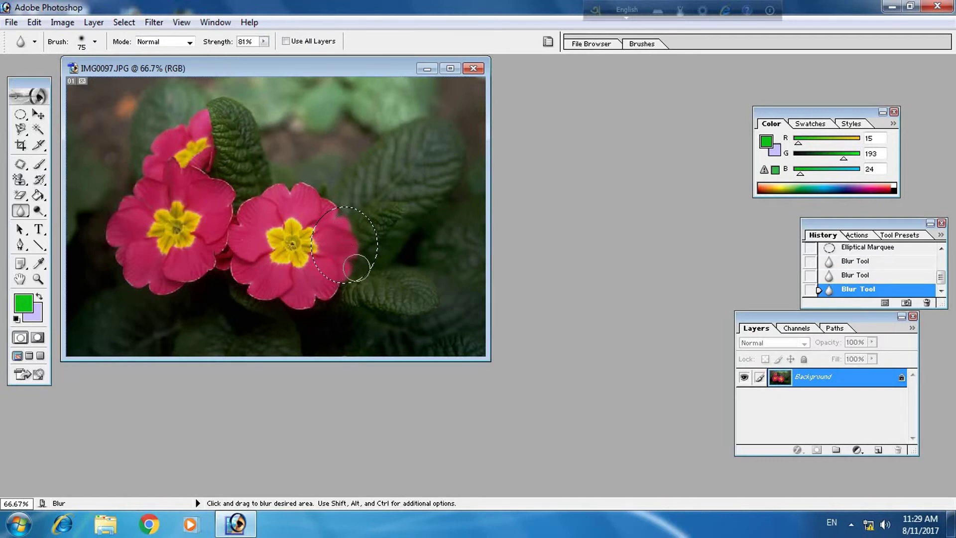
left_click_drag(323, 264, 327, 222)
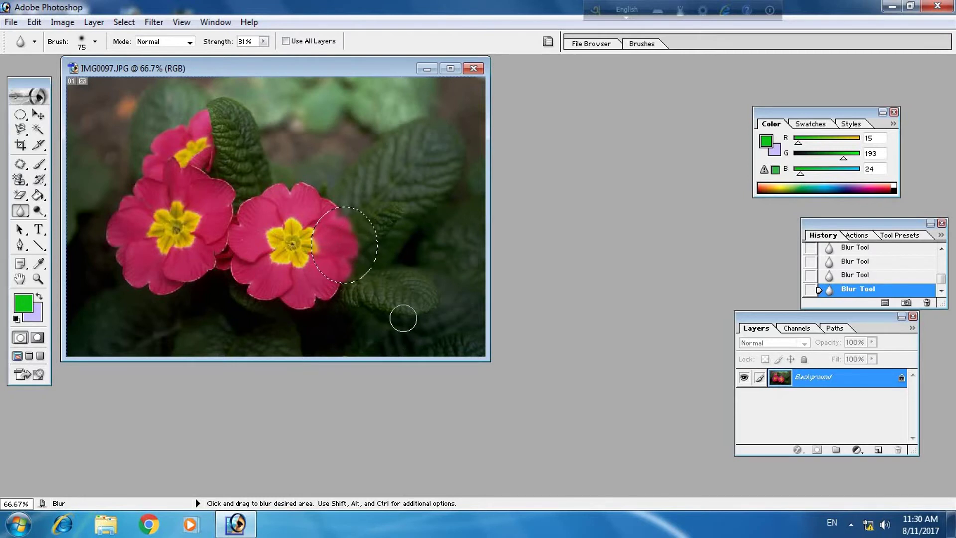
Deselect (Ctrl+D) and draw a new ellipse around the right primrose's top petal.
key("ctrl")
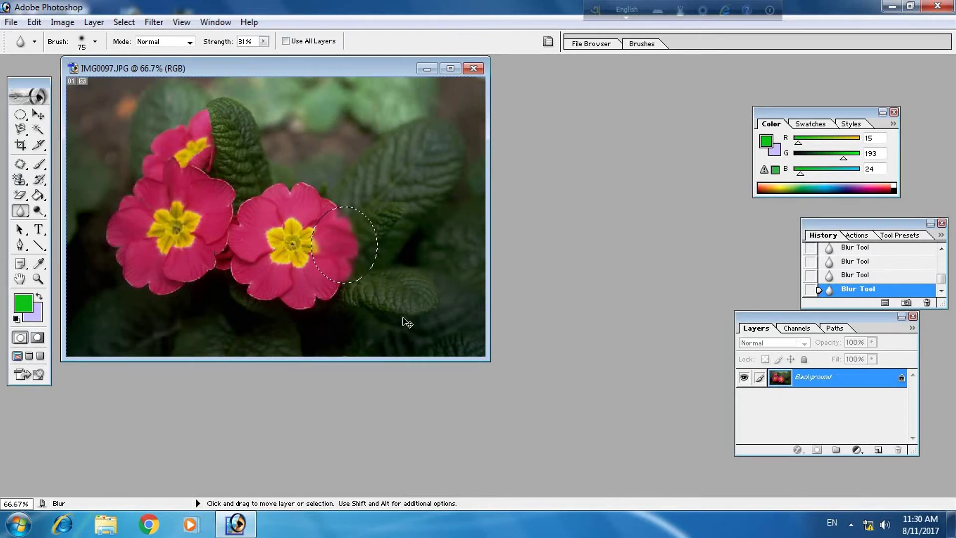
key("ctrl+d")
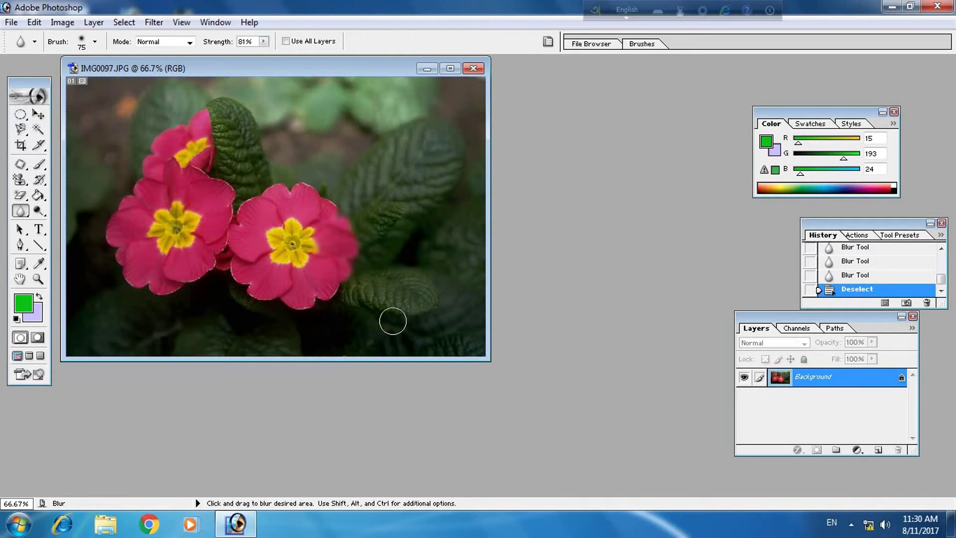
left_click(21, 114)
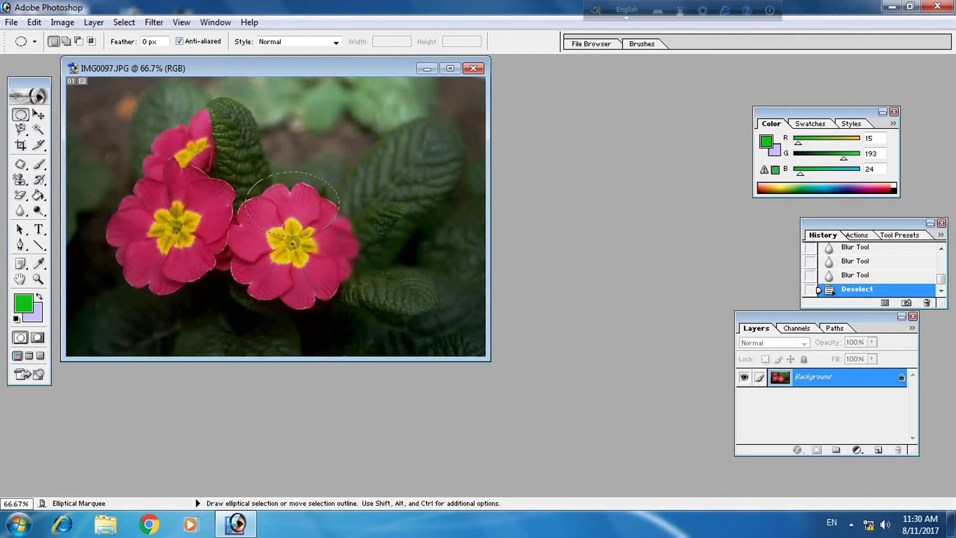
left_click_drag(334, 219, 340, 237)
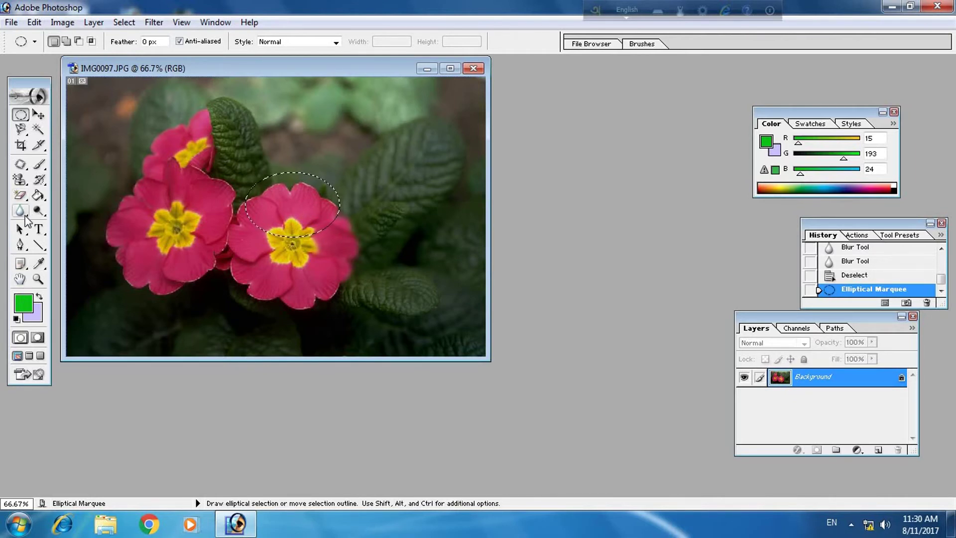
left_click(21, 213)
Switch from the Blur tool to the Sharpen Tool.
left_click(79, 224)
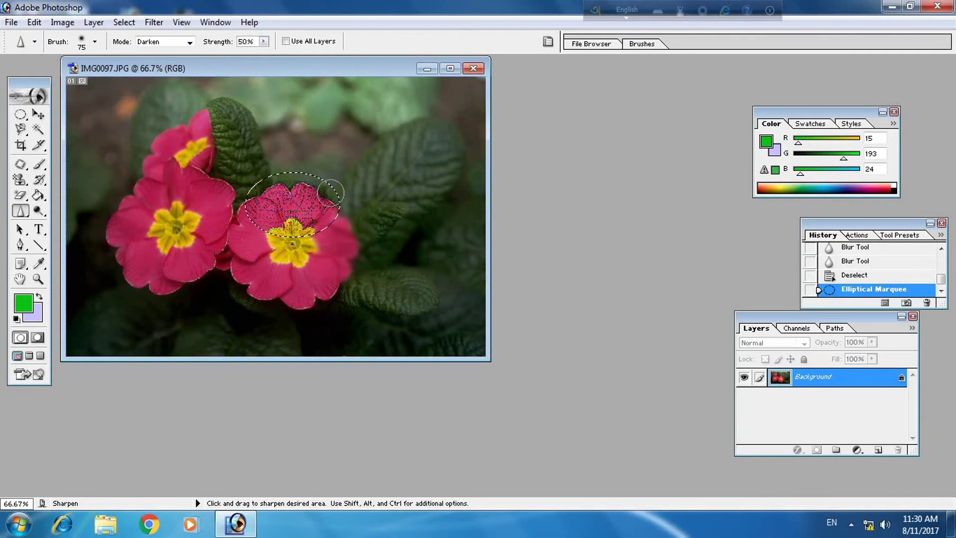
Set Sharpen mode to Normal and oversharpen the top petal with repeated strokes.
left_click_drag(307, 212, 303, 201)
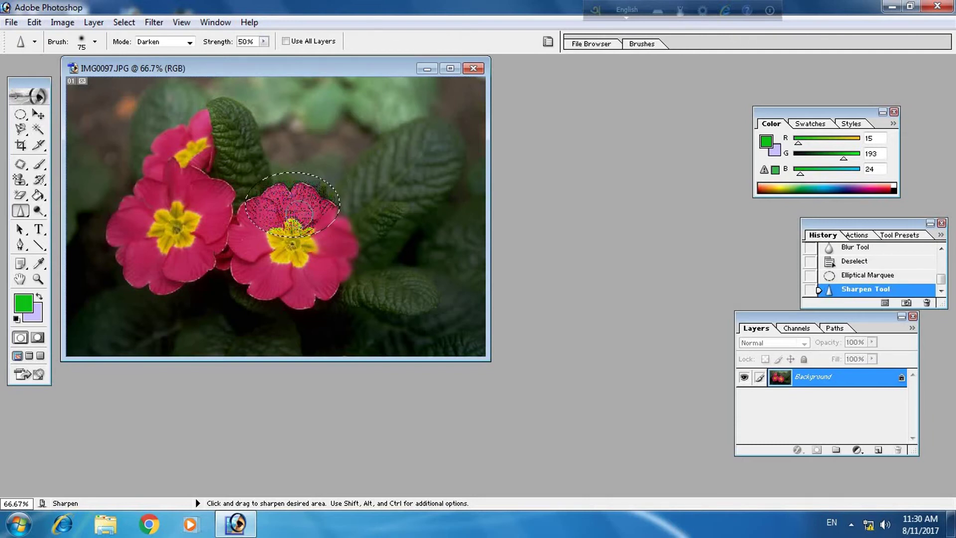
left_click(328, 213)
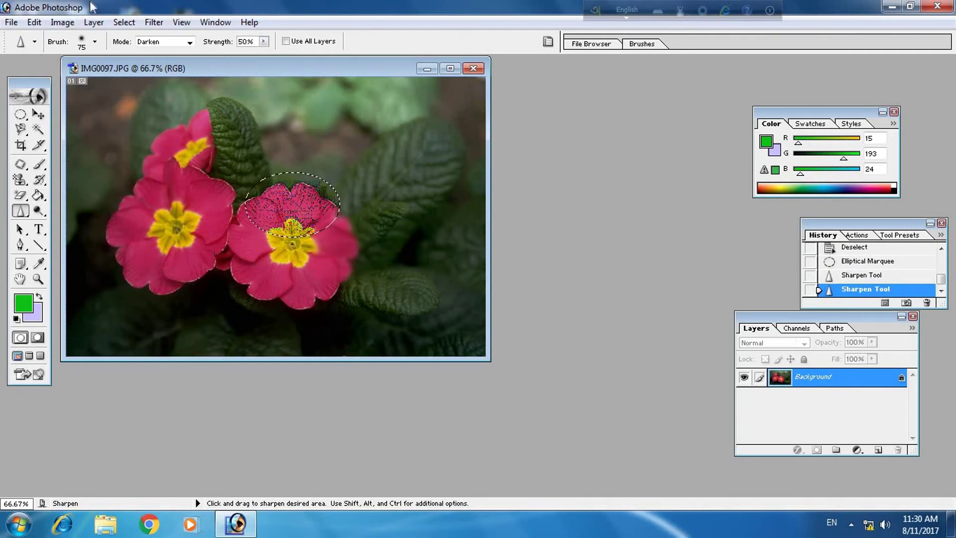
left_click(189, 43)
left_click(158, 53)
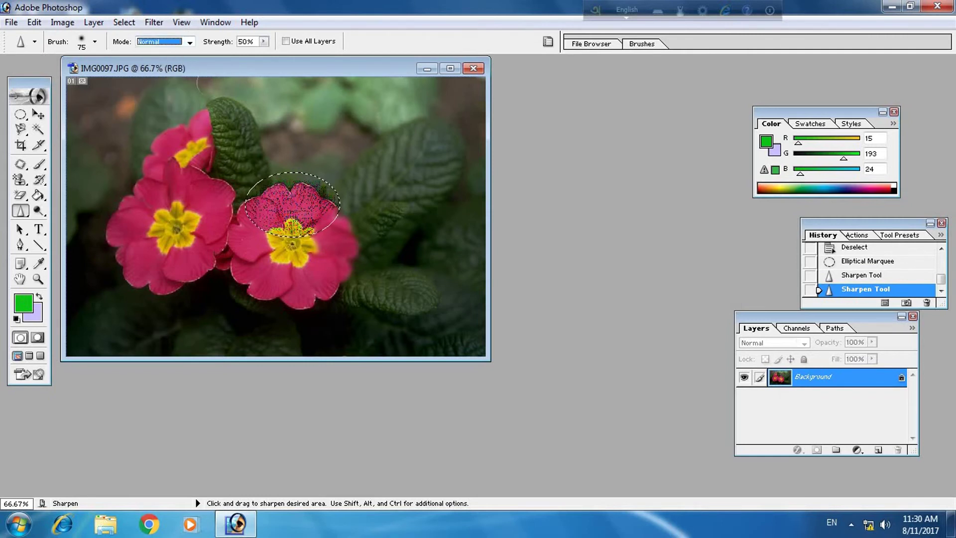
left_click_drag(288, 209, 319, 211)
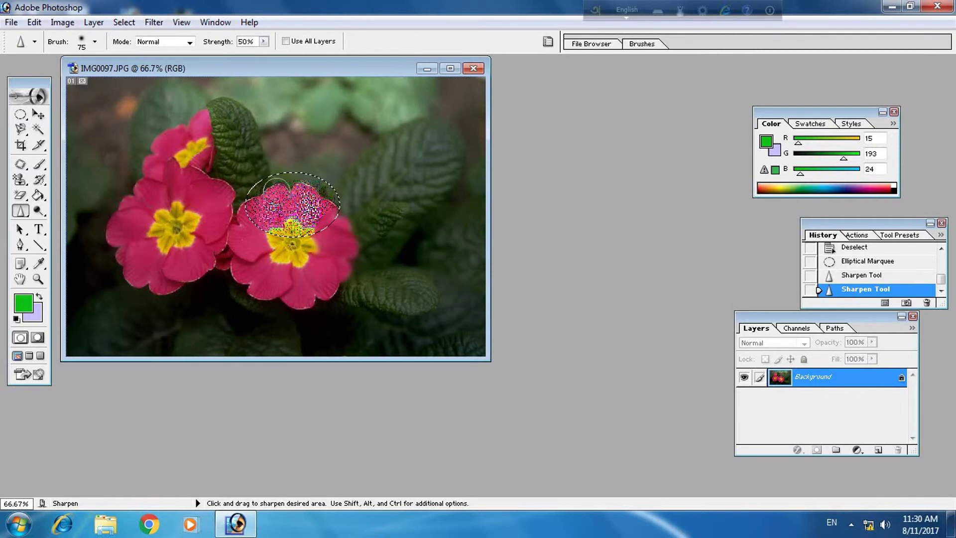
left_click_drag(269, 200, 326, 212)
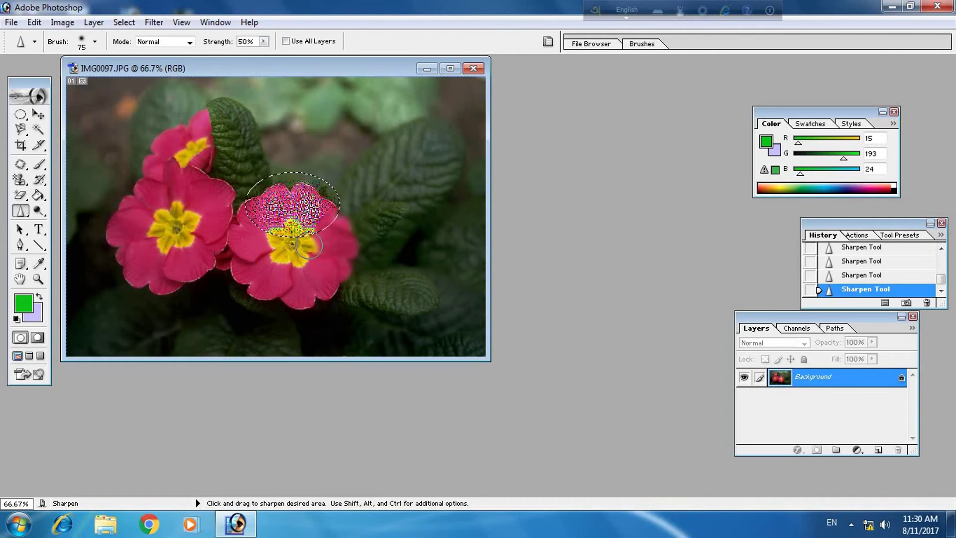
left_click(189, 42)
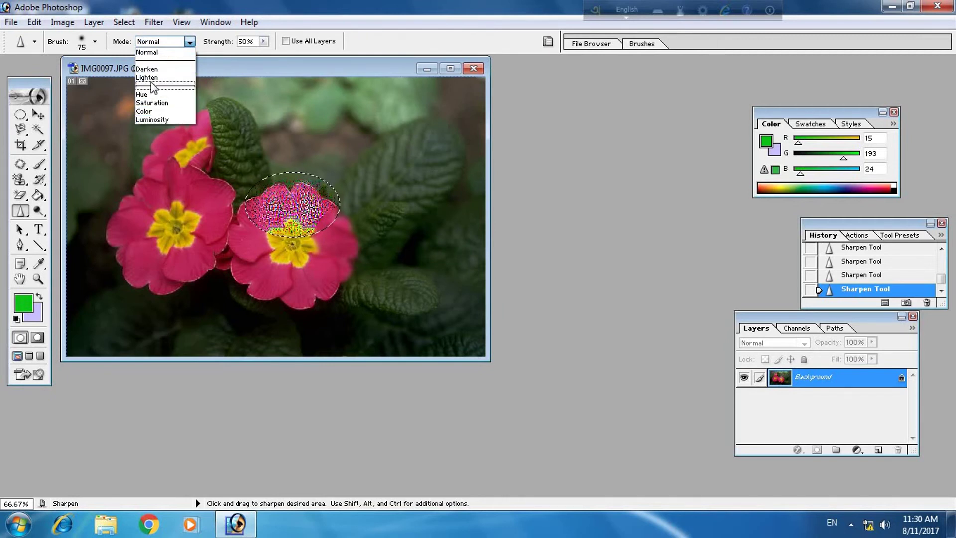
Sharpen the top petal in Lighten mode, then again in Darken mode.
left_click(149, 77)
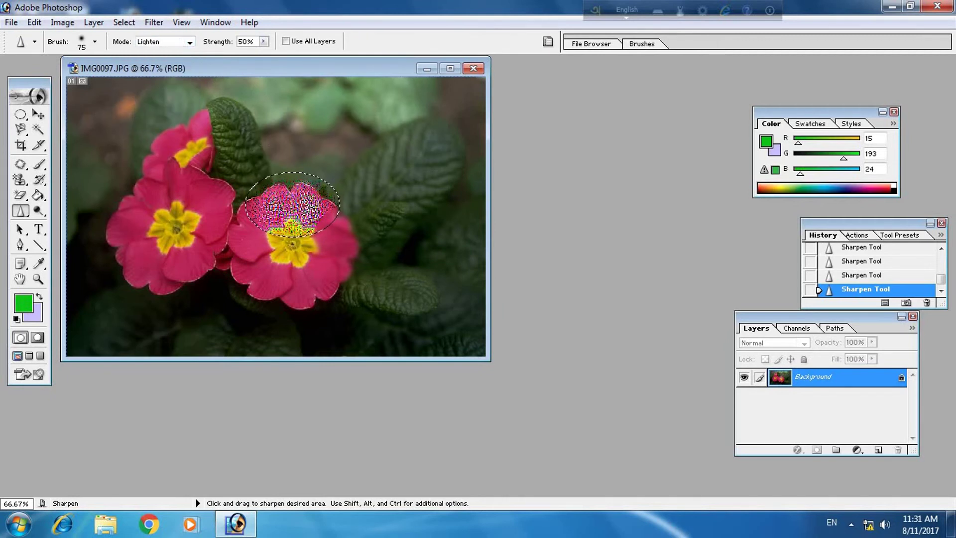
left_click_drag(321, 203, 264, 199)
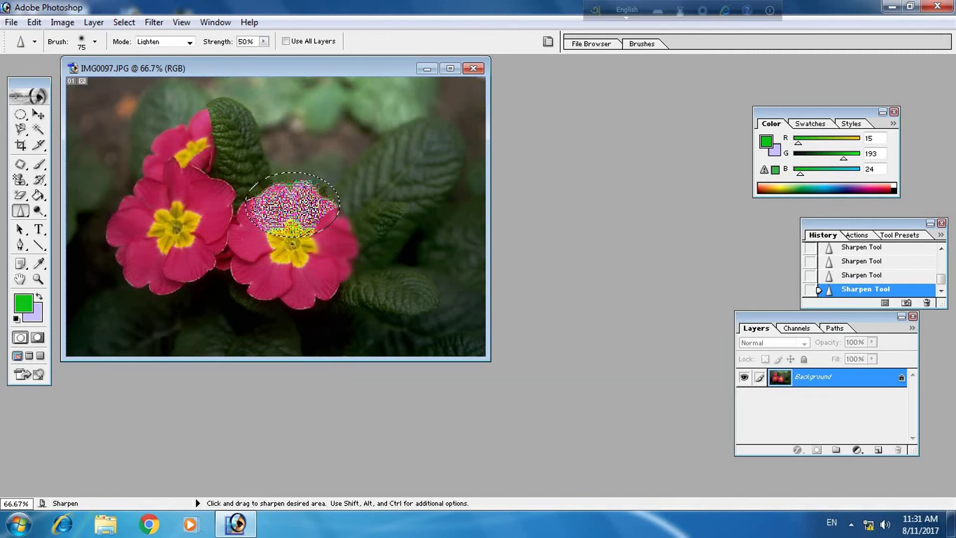
left_click(188, 43)
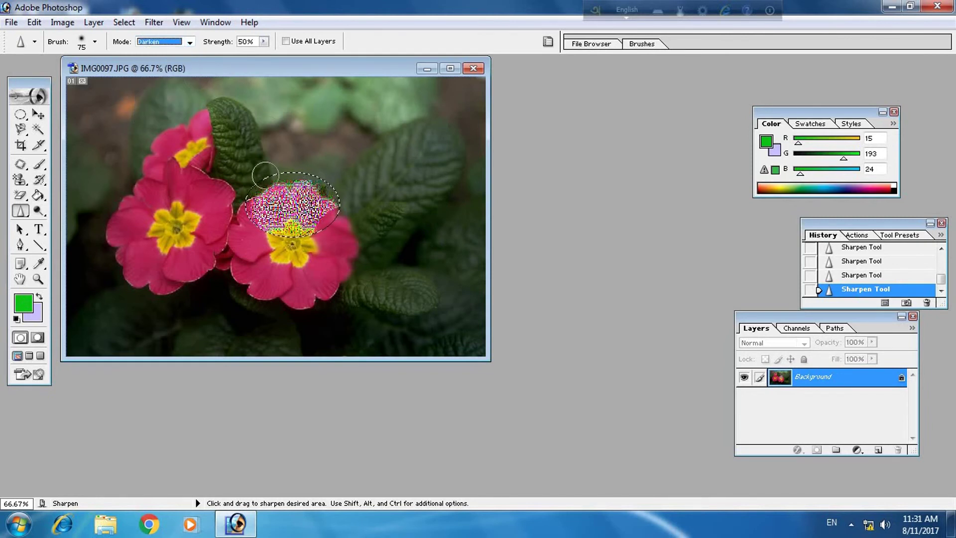
left_click(266, 205)
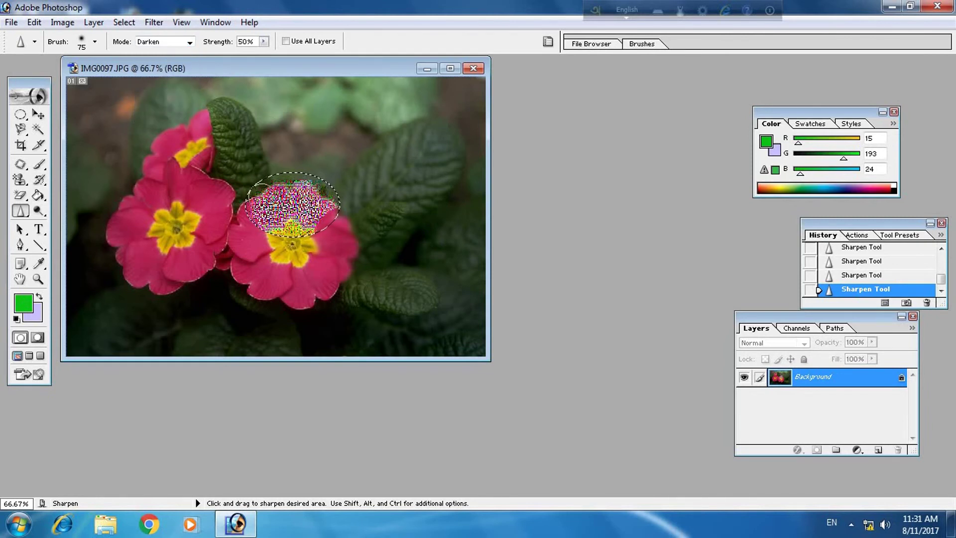
left_click_drag(292, 204, 293, 204)
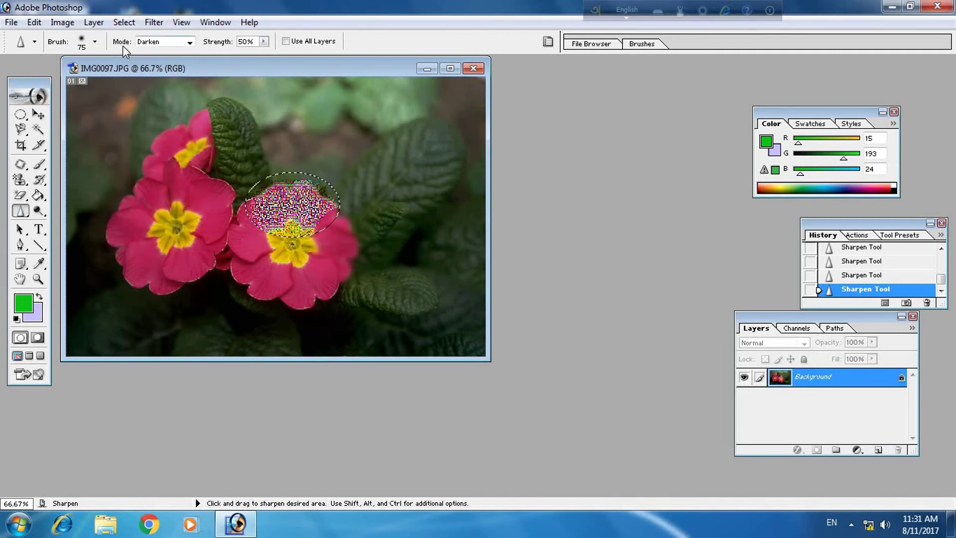
left_click(190, 42)
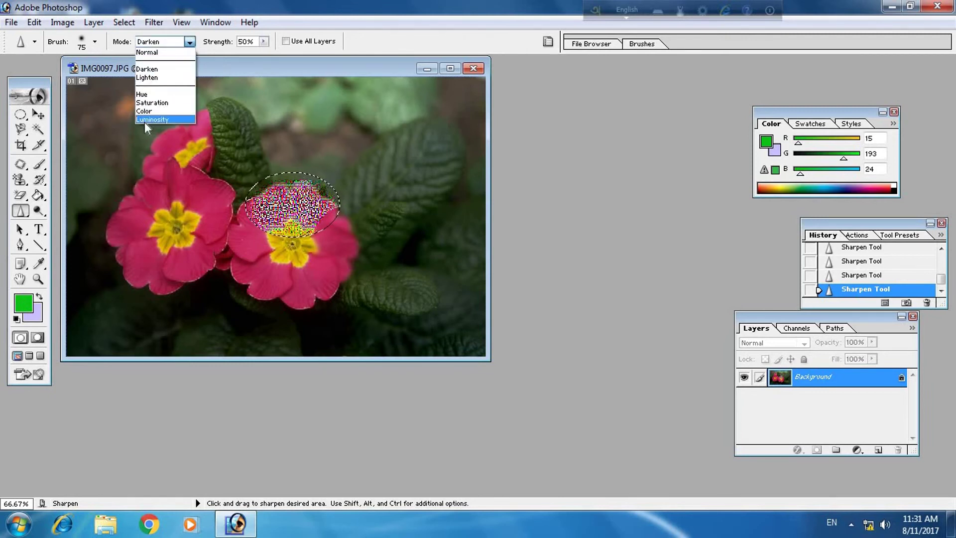
Dab the speckled petal once in Color sharpen mode, then once in Hue mode.
left_click(145, 110)
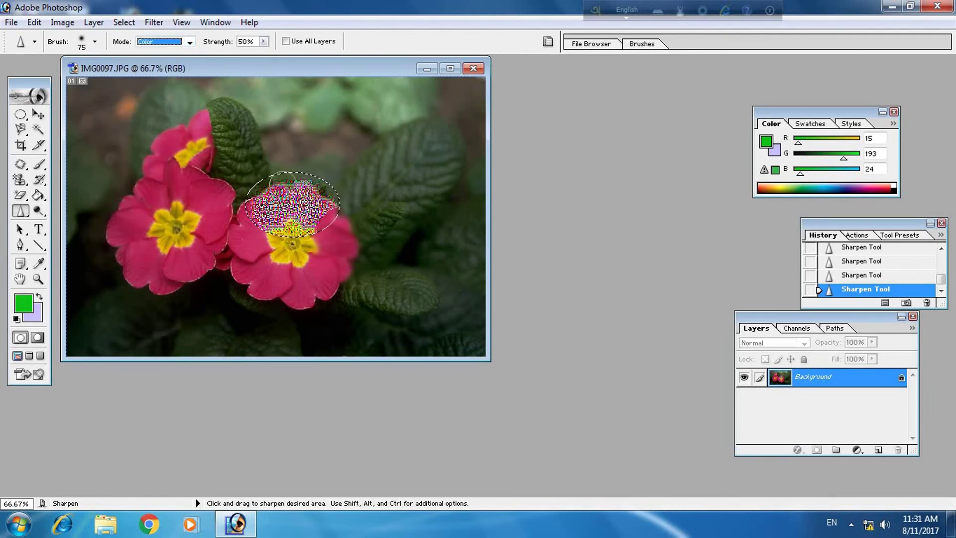
left_click(293, 205)
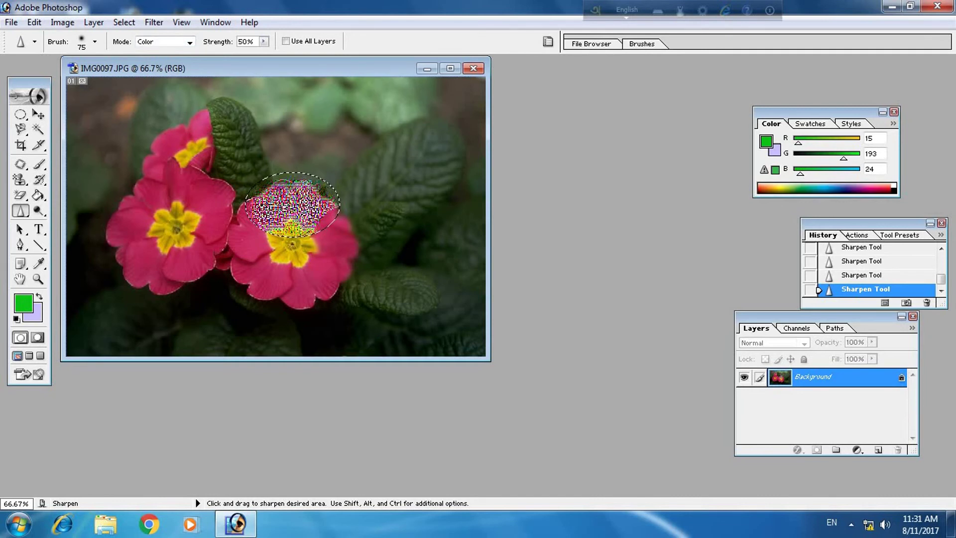
left_click(187, 43)
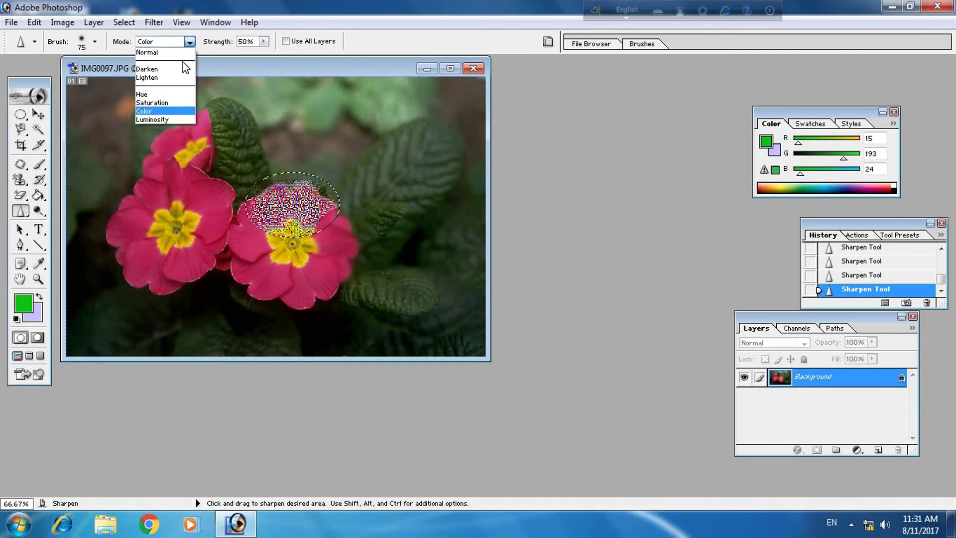
left_click(145, 92)
left_click(292, 204)
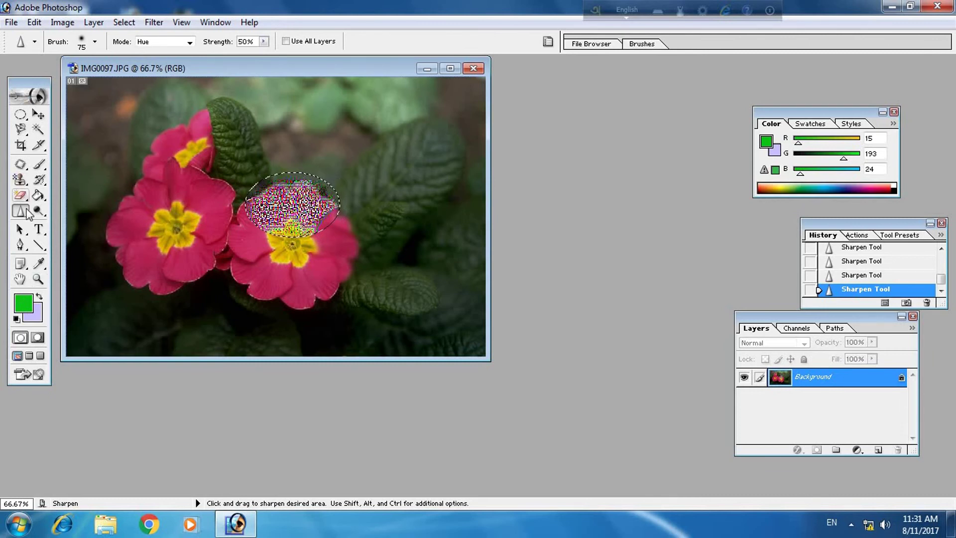
Deselect and draw a new ellipse over the left primrose's upper petals.
left_click(25, 214)
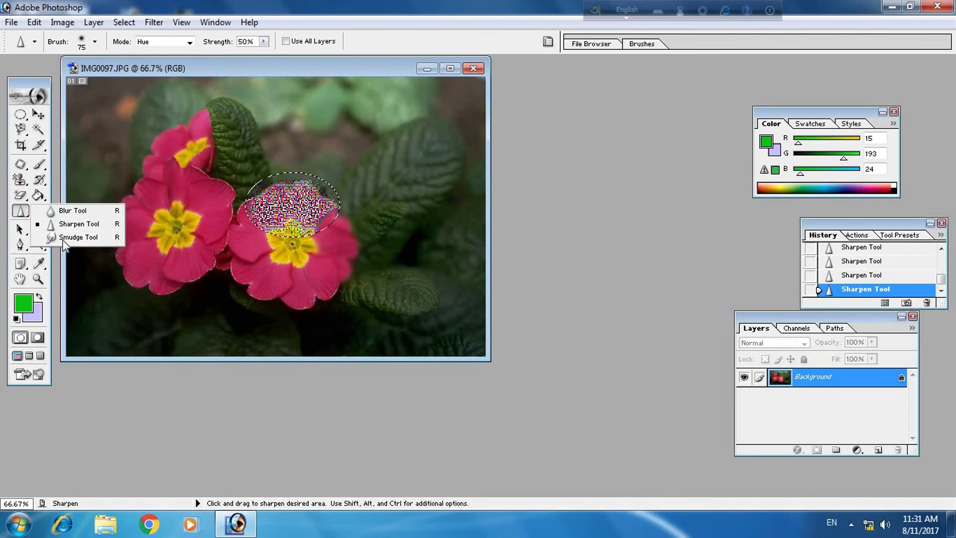
left_click(77, 236)
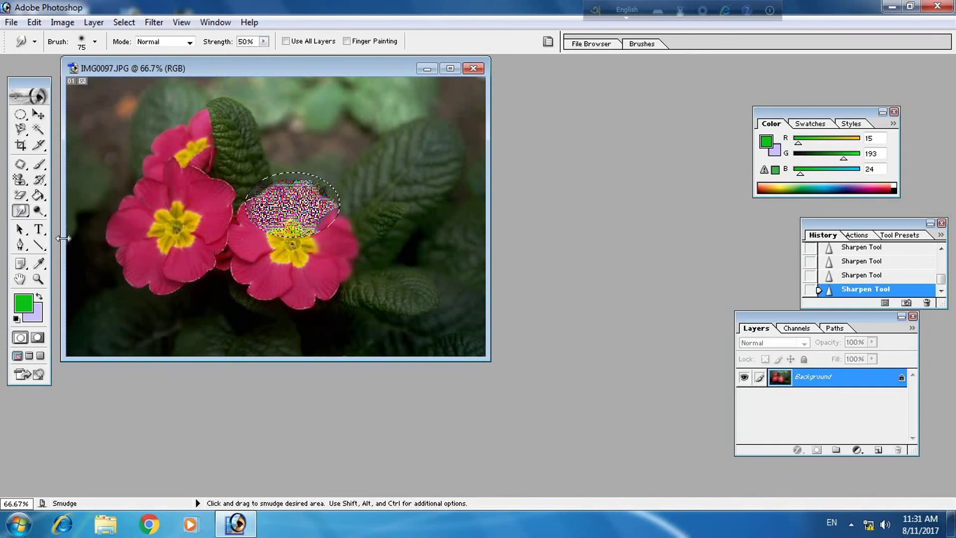
left_click(40, 114)
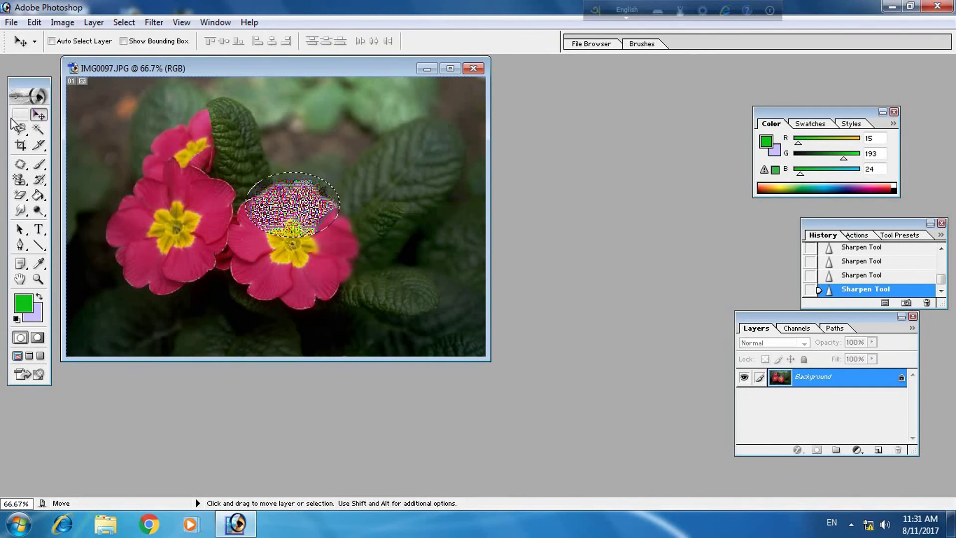
left_click(20, 116)
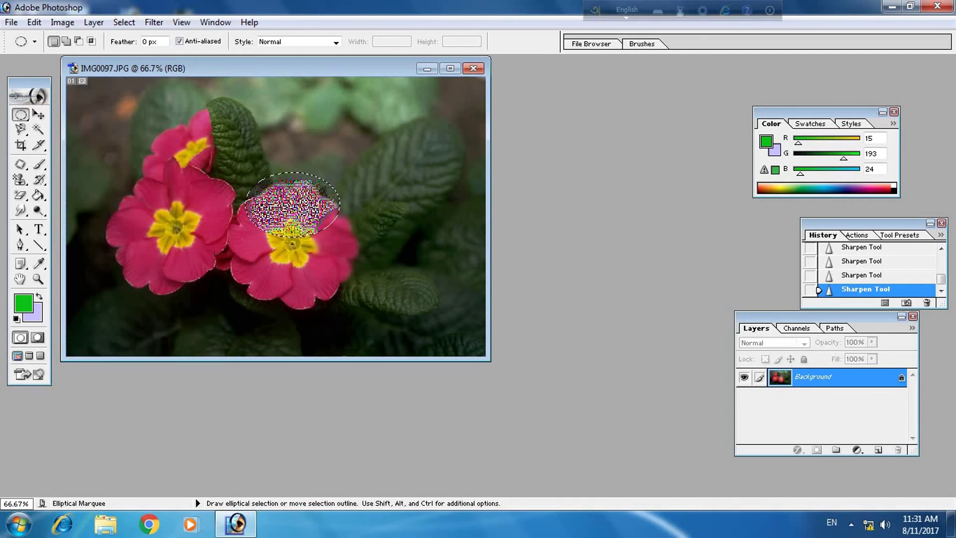
key("ctrl+d")
left_click_drag(230, 224, 231, 225)
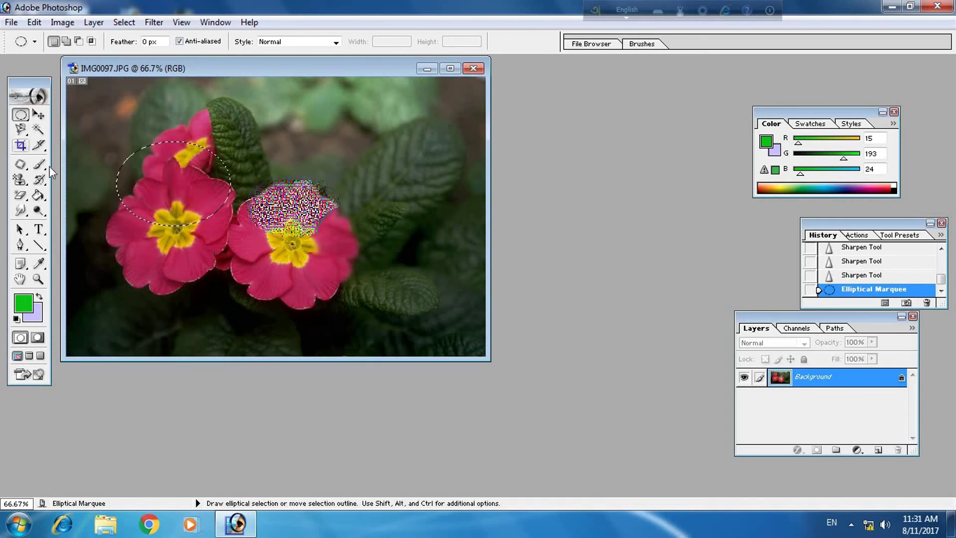
Smudge the left flower's top petal at 50%, streaking yellow into the pink.
left_click(20, 211)
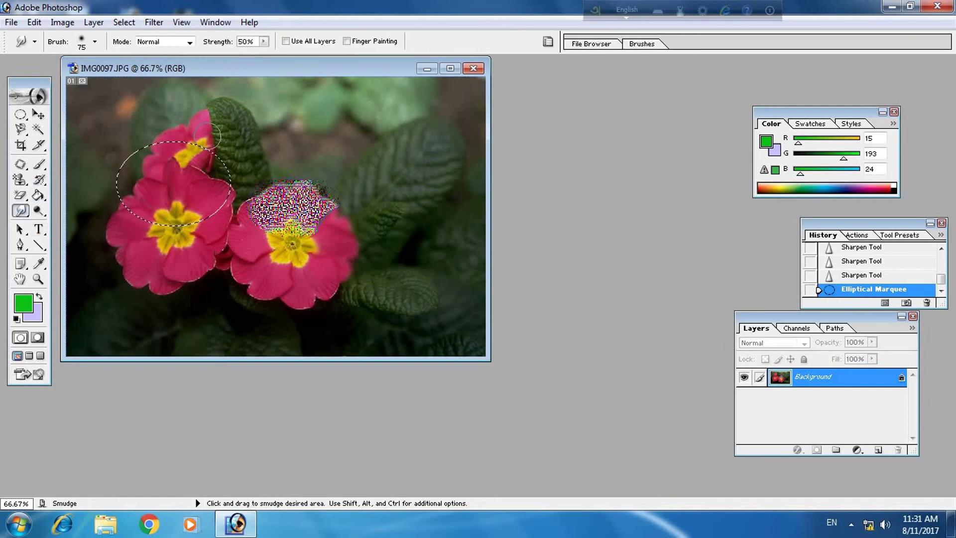
mouse_move(195, 152)
left_mouse_down()
mouse_move(131, 170)
mouse_move(129, 208)
mouse_move(154, 212)
mouse_move(118, 205)
mouse_move(203, 182)
mouse_move(152, 176)
mouse_move(239, 160)
mouse_move(214, 175)
mouse_move(89, 196)
mouse_move(149, 171)
left_mouse_up()
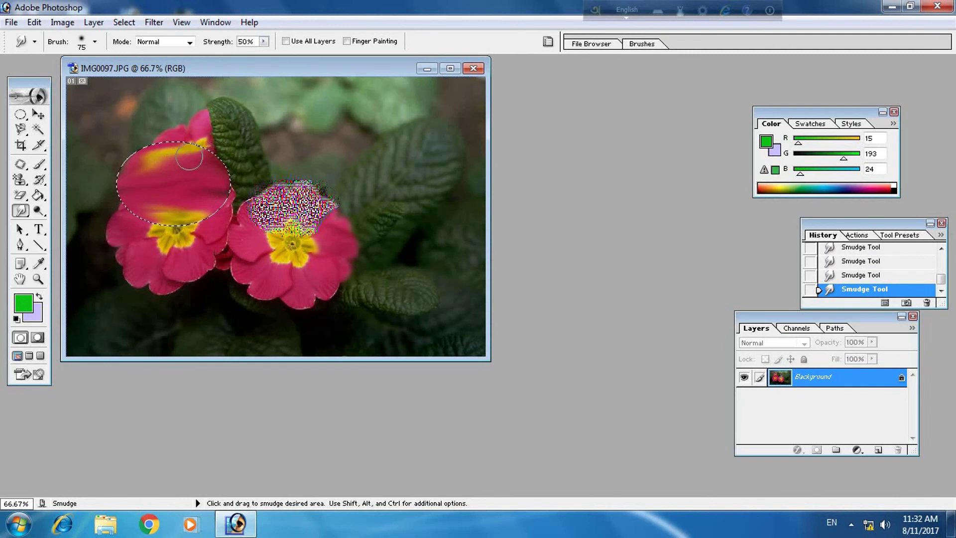
mouse_move(189, 157)
left_mouse_down()
mouse_move(224, 187)
mouse_move(105, 177)
mouse_move(229, 197)
mouse_move(187, 180)
left_mouse_up()
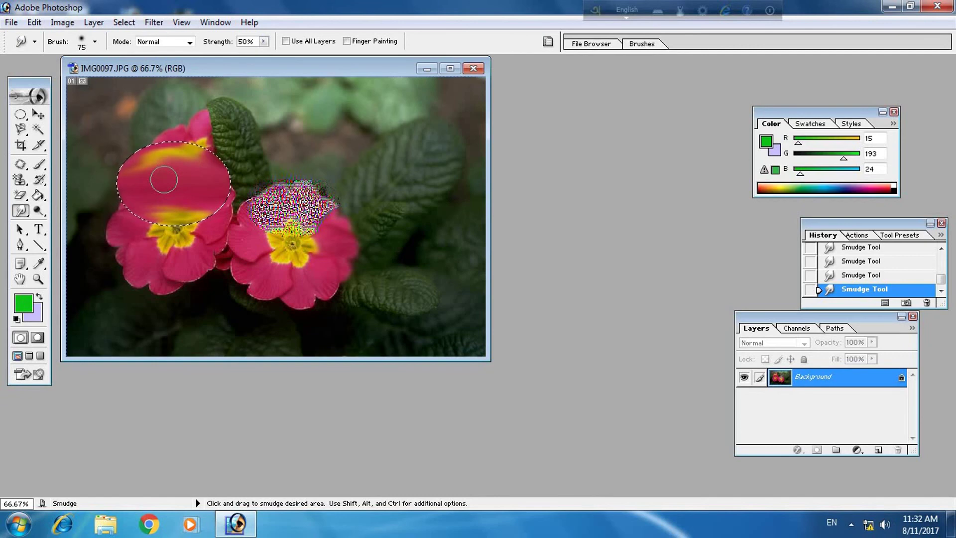
left_click(852, 524)
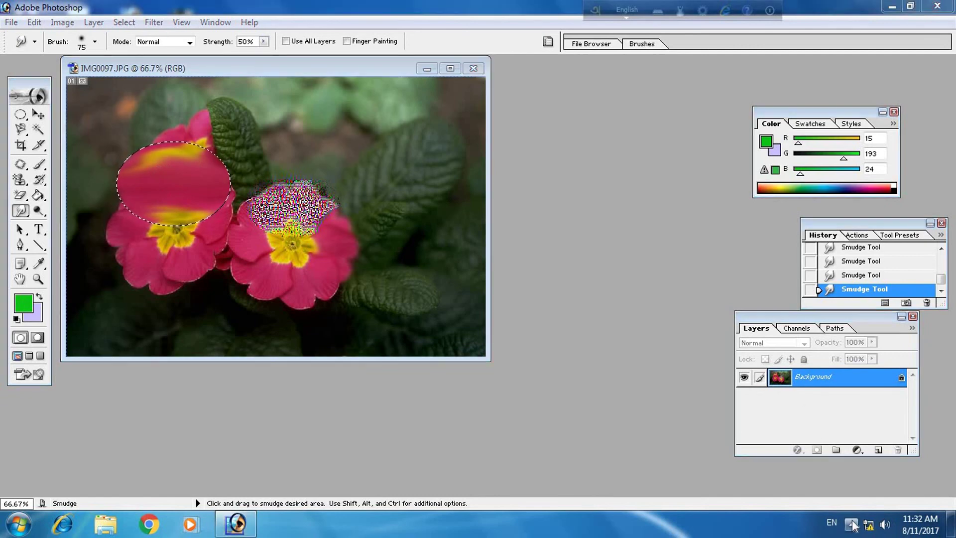